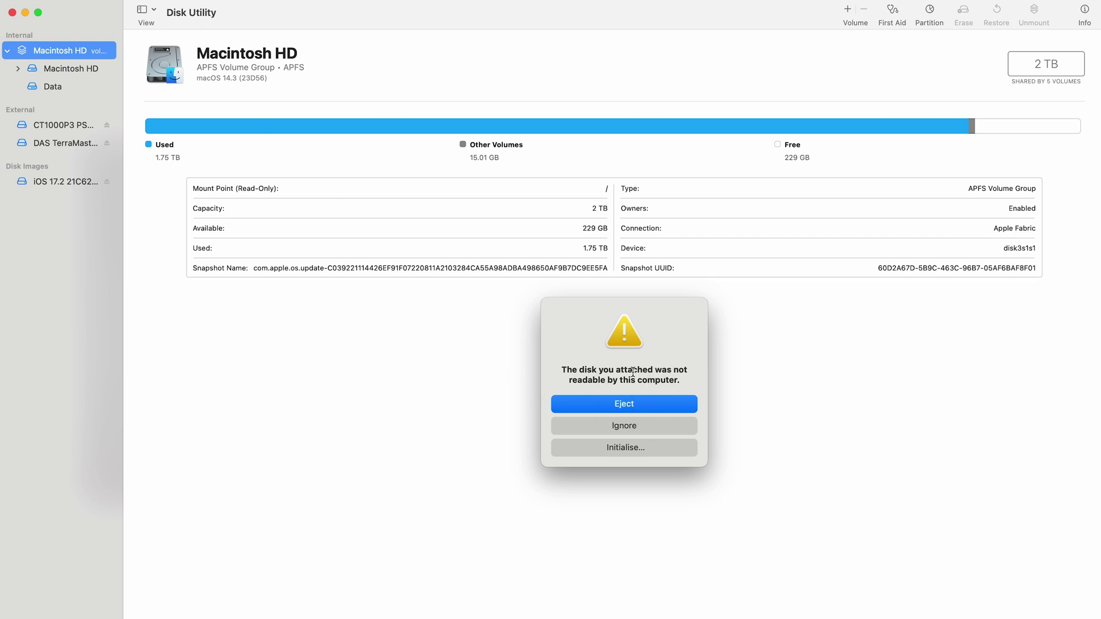
Dismiss the unreadable-disk warning and open the Erase dialog's formats for the CT1000P3 PSSD8 Media drive.
click(604, 428)
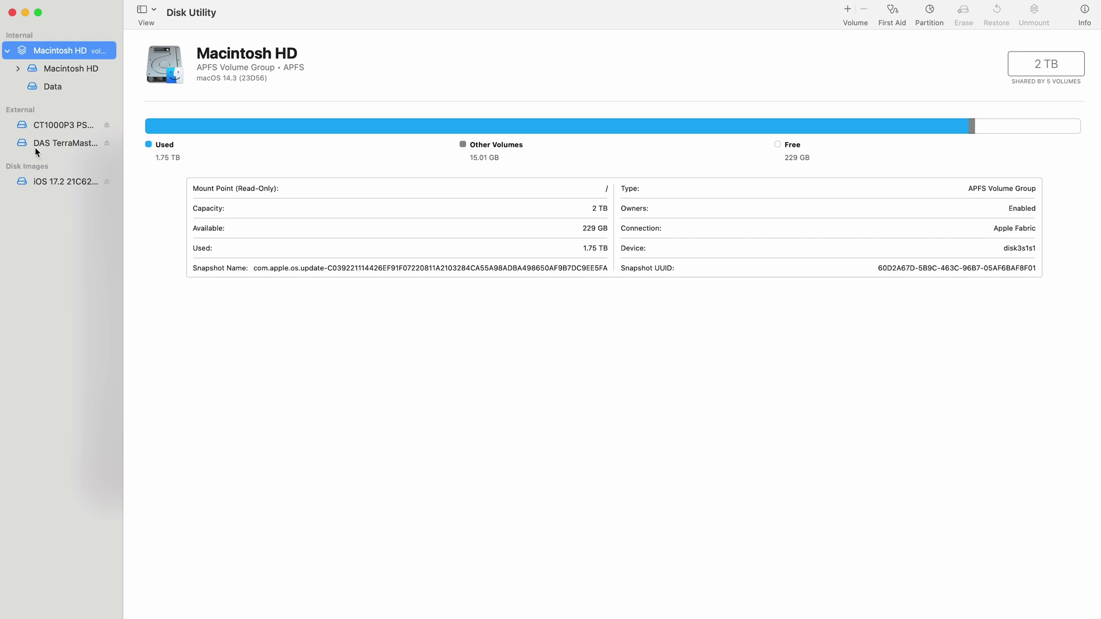
click(55, 128)
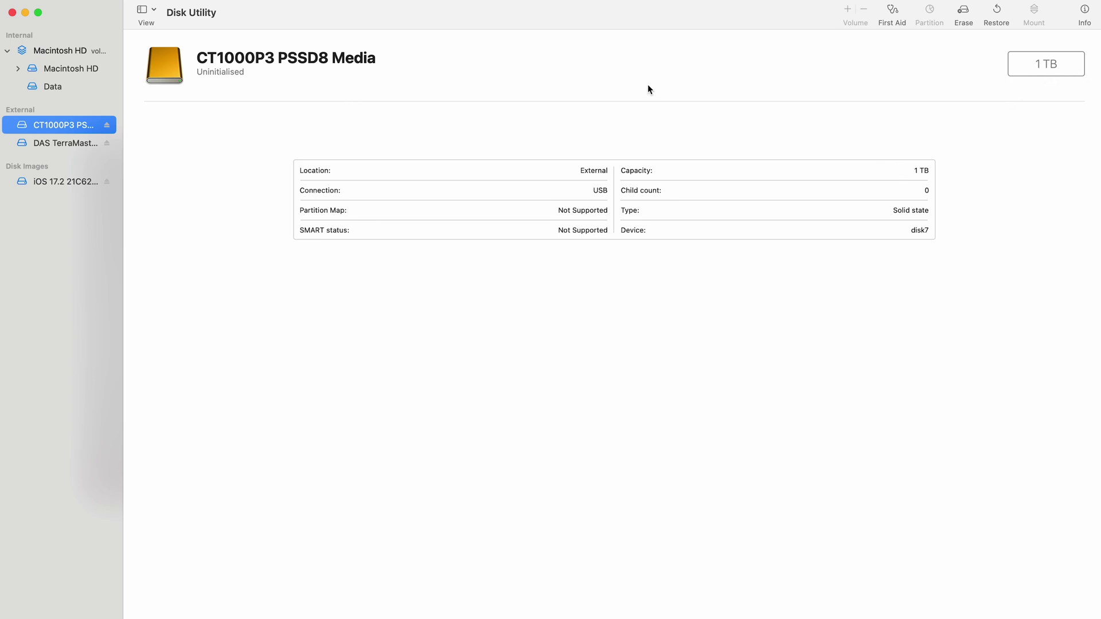
click(964, 13)
click(529, 358)
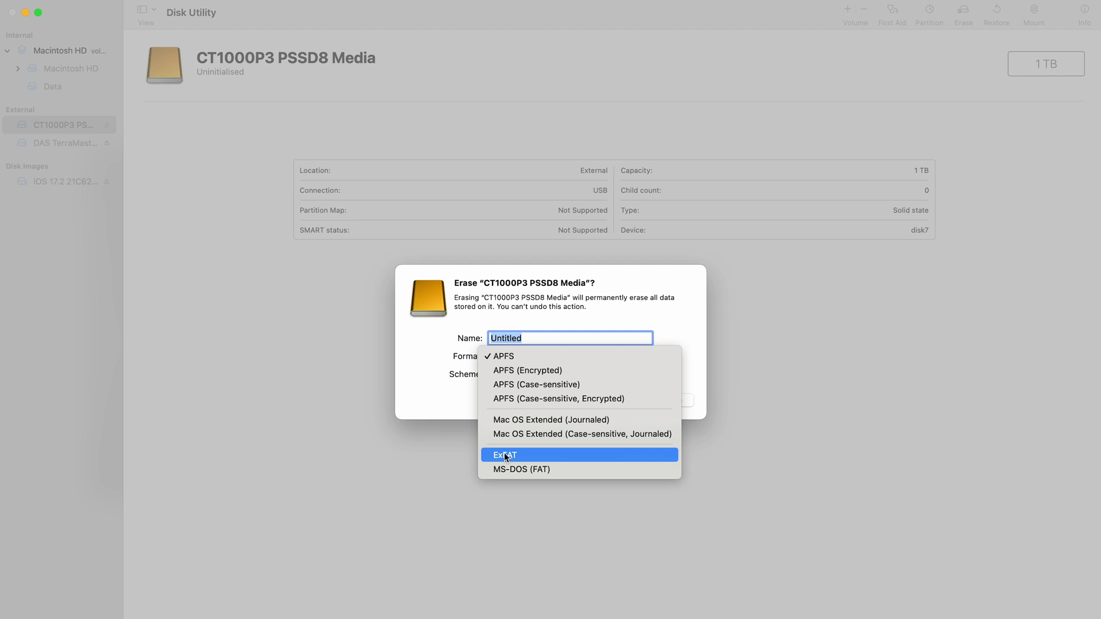
Choose ExFAT as the format and name the volume 'Edit1'.
click(504, 454)
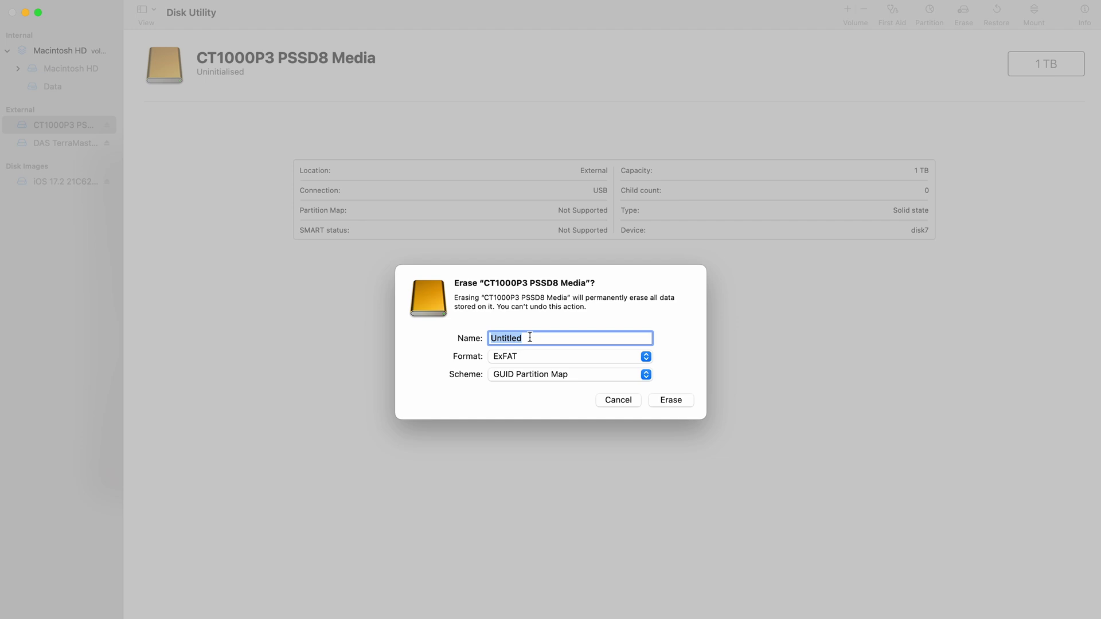
text(Liu)
key(BackSpace)
key(BackSpace)
text(IU)
key(BackSpace)
key(BackSpace)
key(BackSpace)
text(Edit1)
Keep GUID Partition Map as the scheme and erase the drive.
click(550, 376)
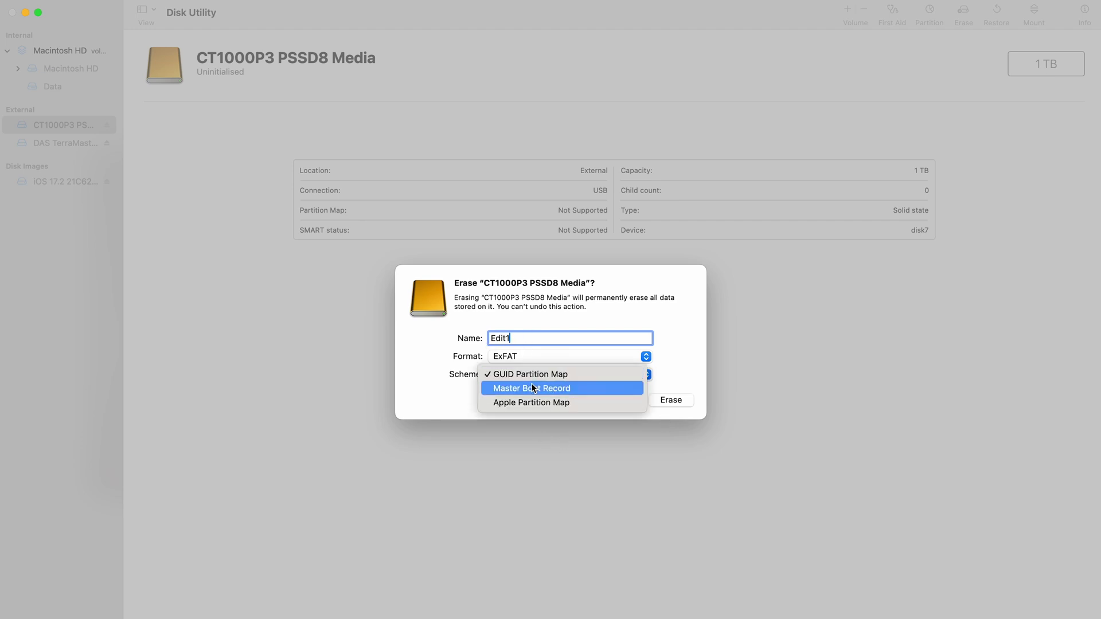
click(436, 374)
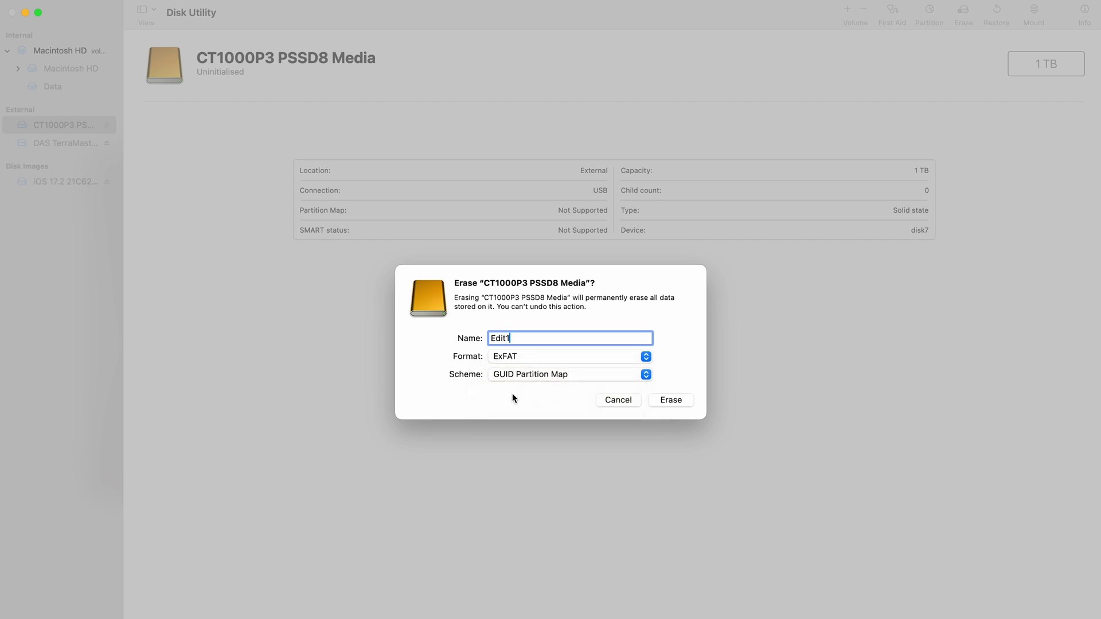
click(668, 401)
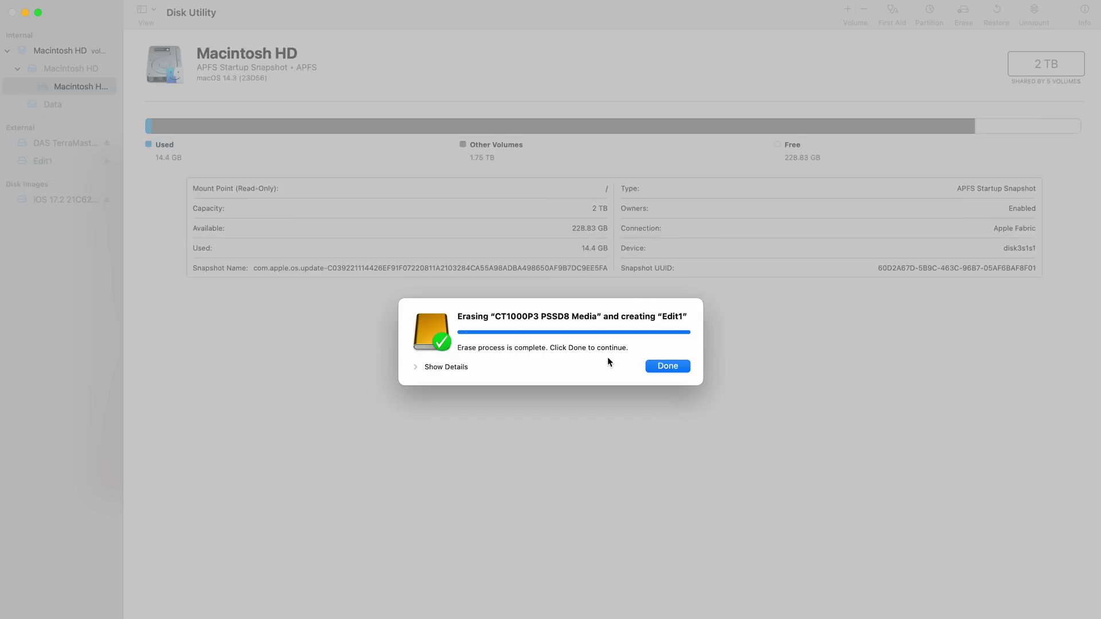
Close the erase message and check Edit1's details, highlighting its 999.96 GB capacity.
click(667, 367)
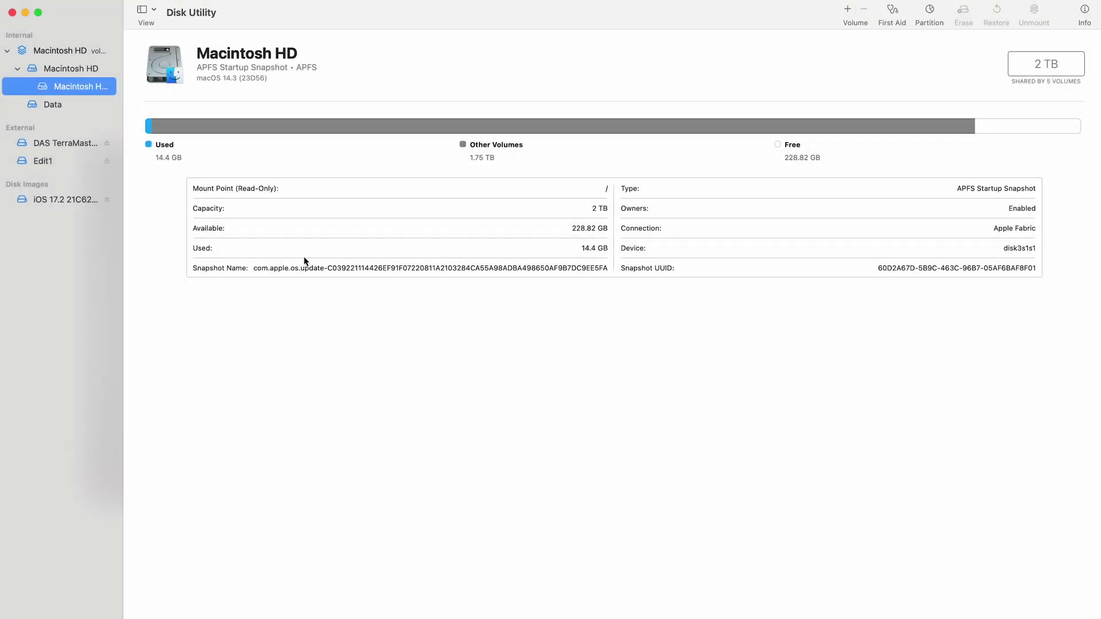
click(46, 160)
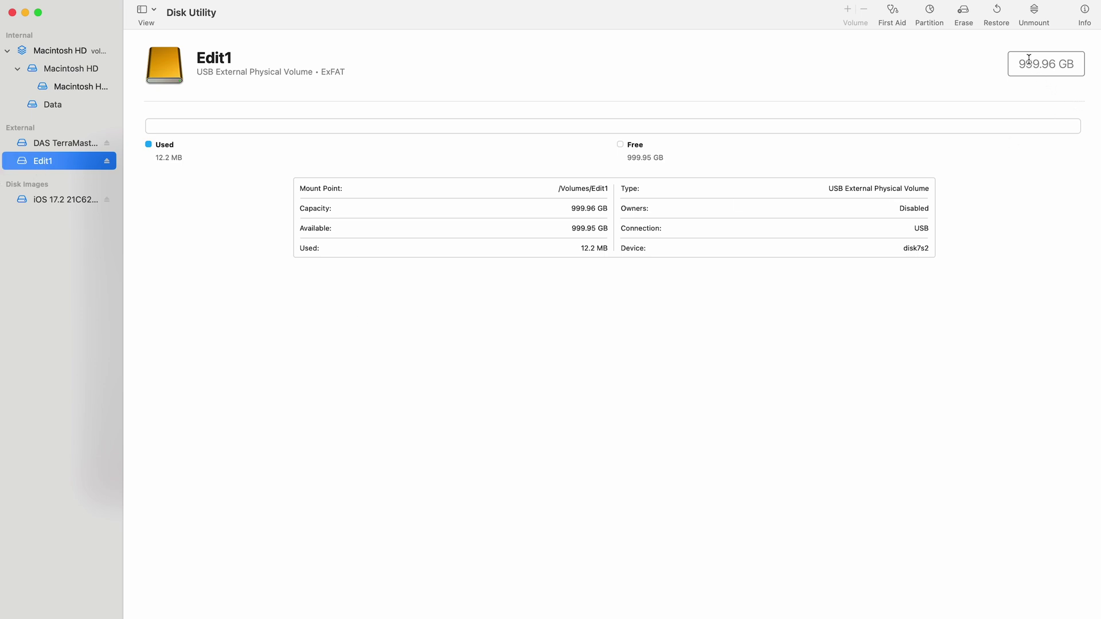
click(1053, 64)
click(1052, 64)
double_click(1052, 65)
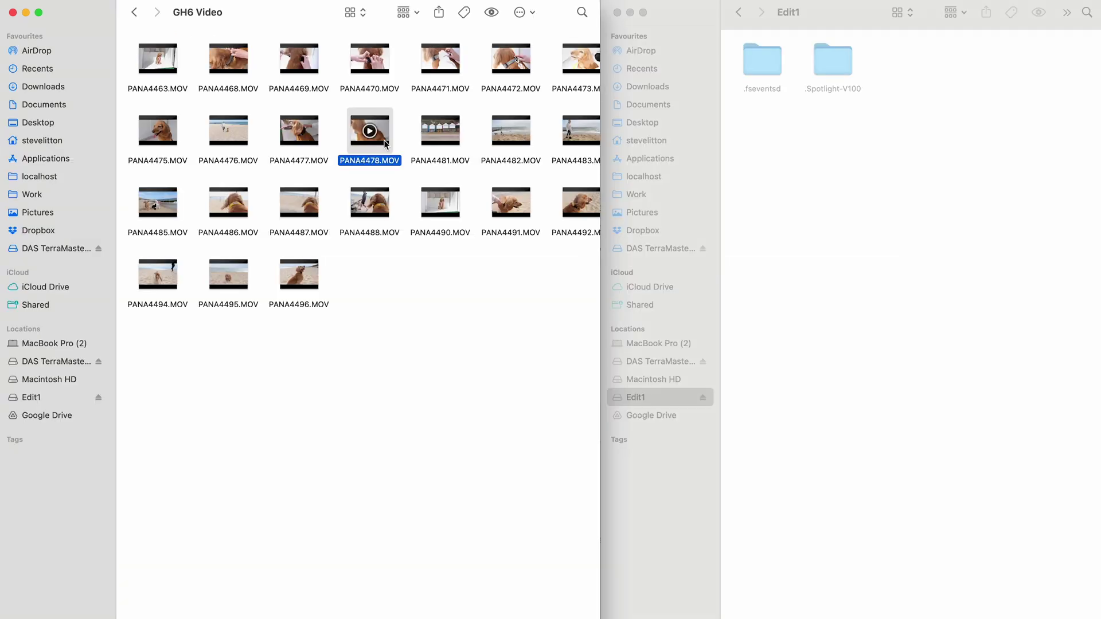
Check PANA4478.MOV's info, then copy it from GH6 Video onto the Edit1 drive.
key(super+i)
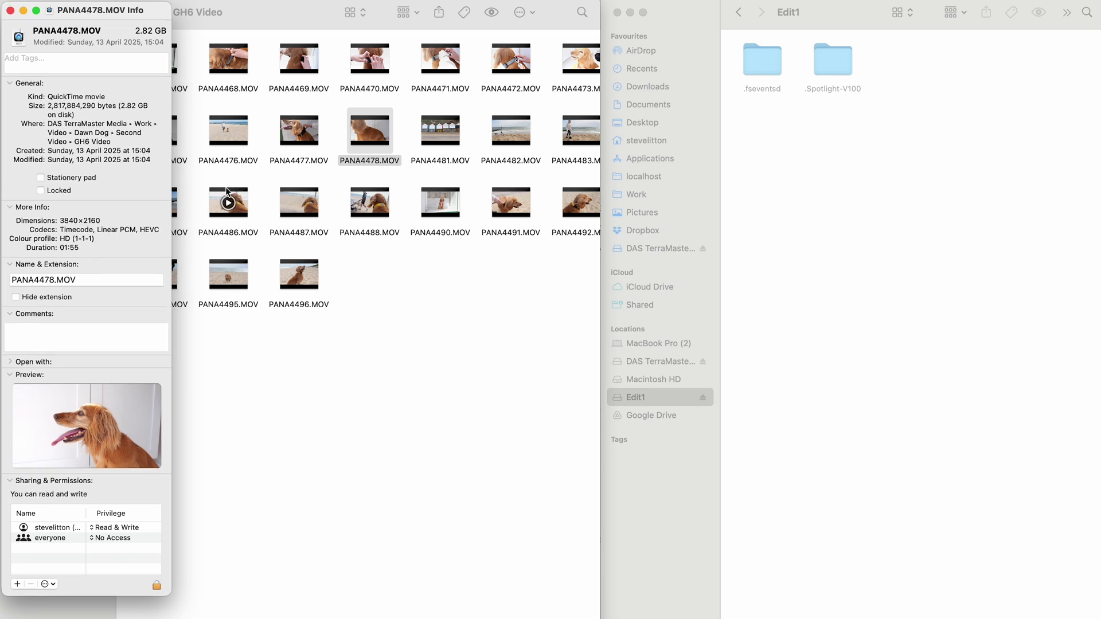
key(super+w)
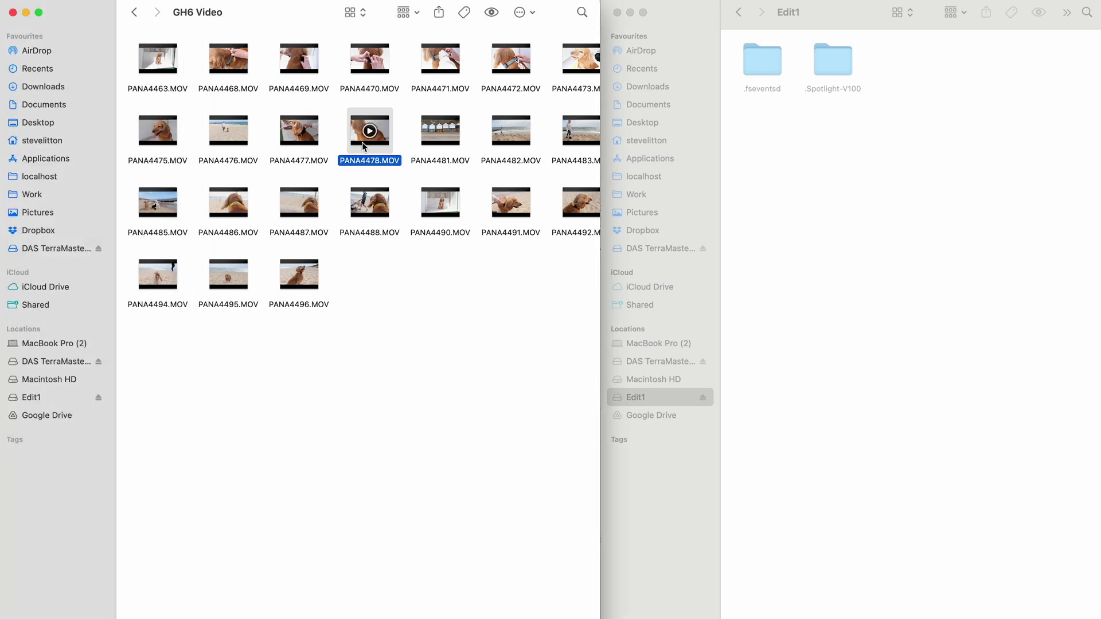
drag(368, 146, 810, 179)
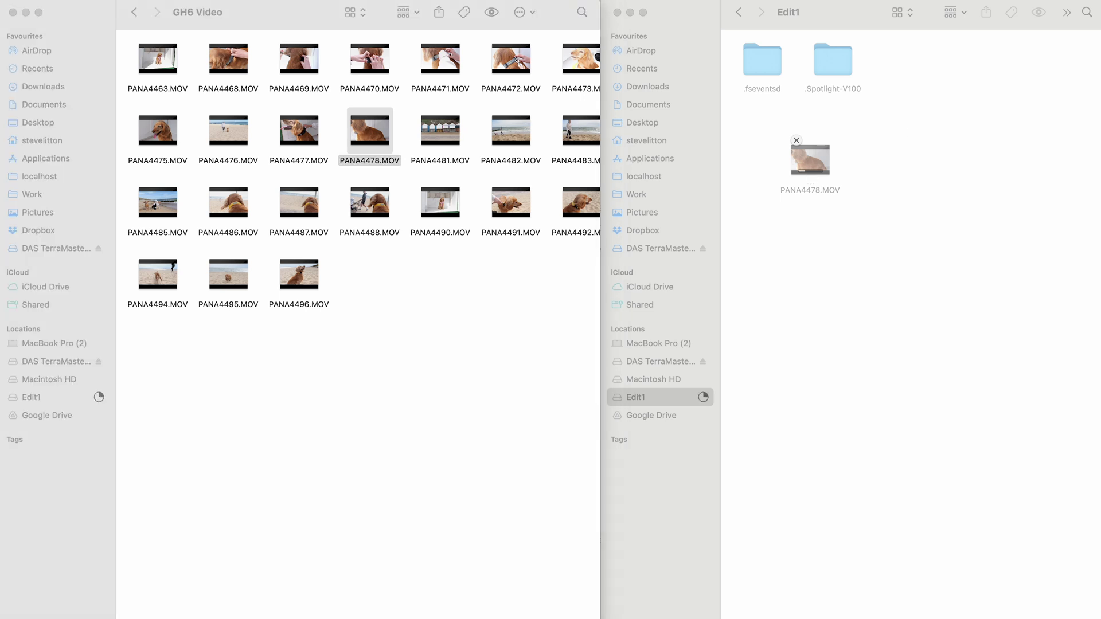
drag(502, 205, 446, 290)
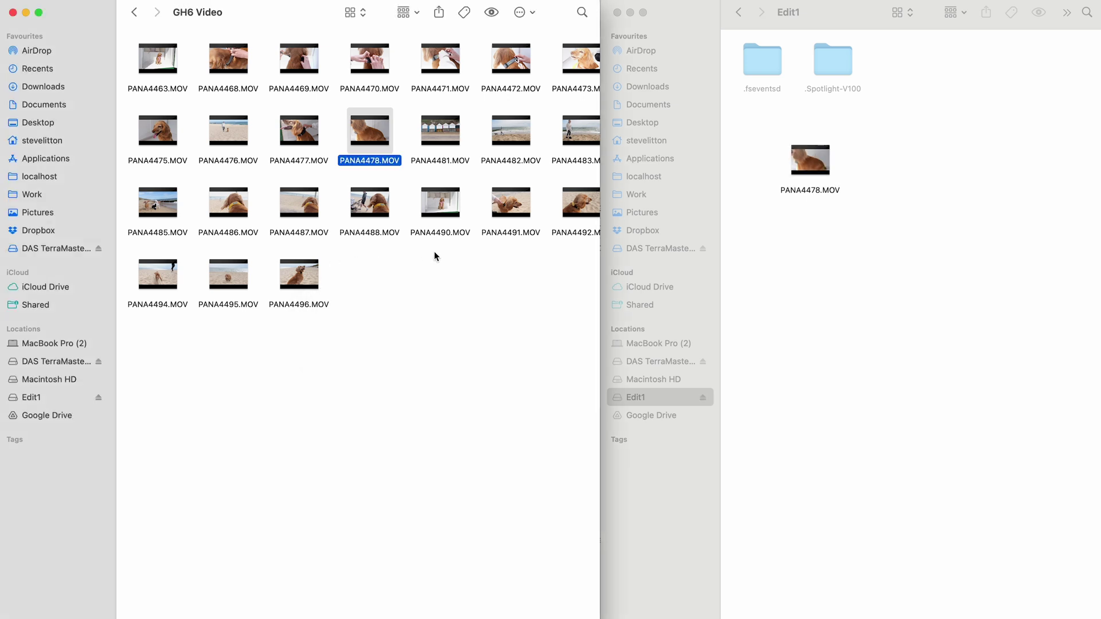
Launch AmorphousDiskMark and select Edit1 as the drive to test.
key(ctrl+F3)
key(Right)
key(Right)
key(Right)
key(Right)
key(Return)
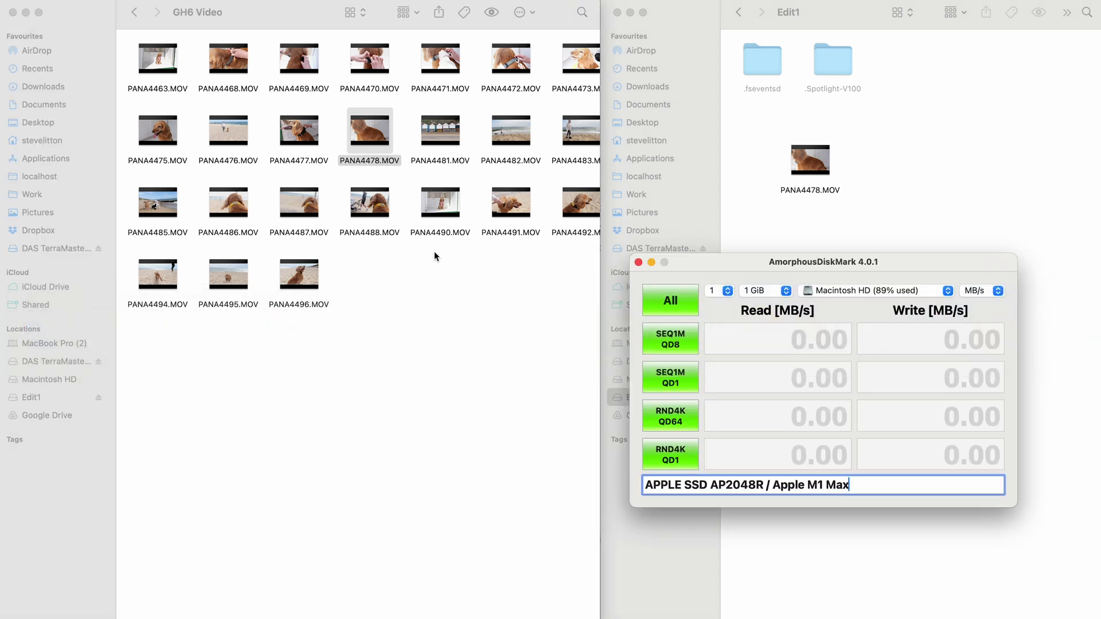
click(889, 291)
click(877, 325)
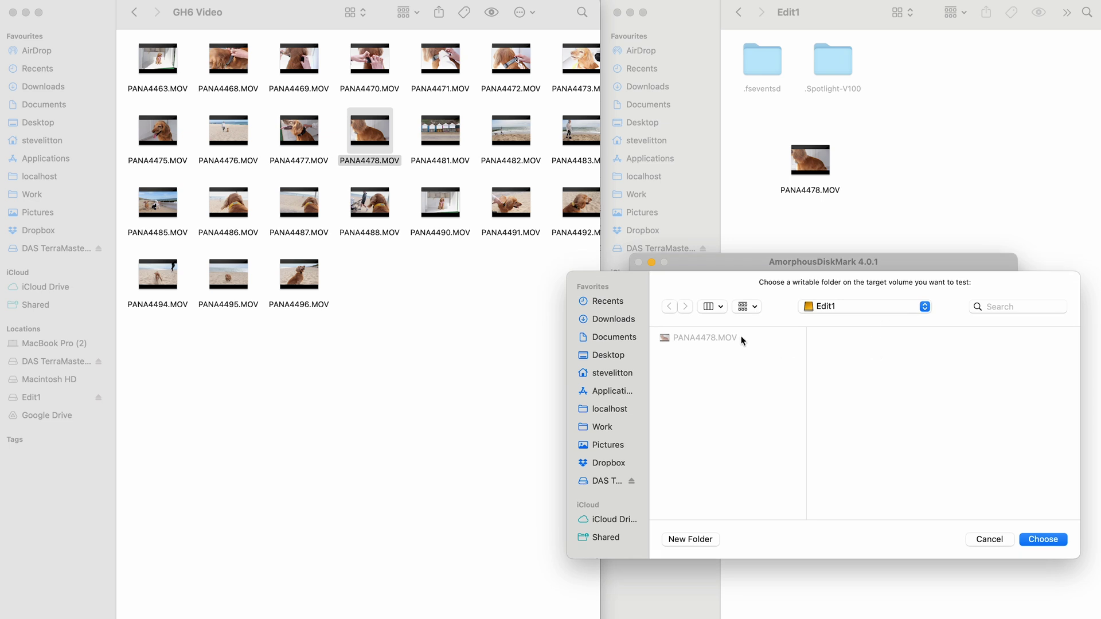
scroll(605, 519, down, 3)
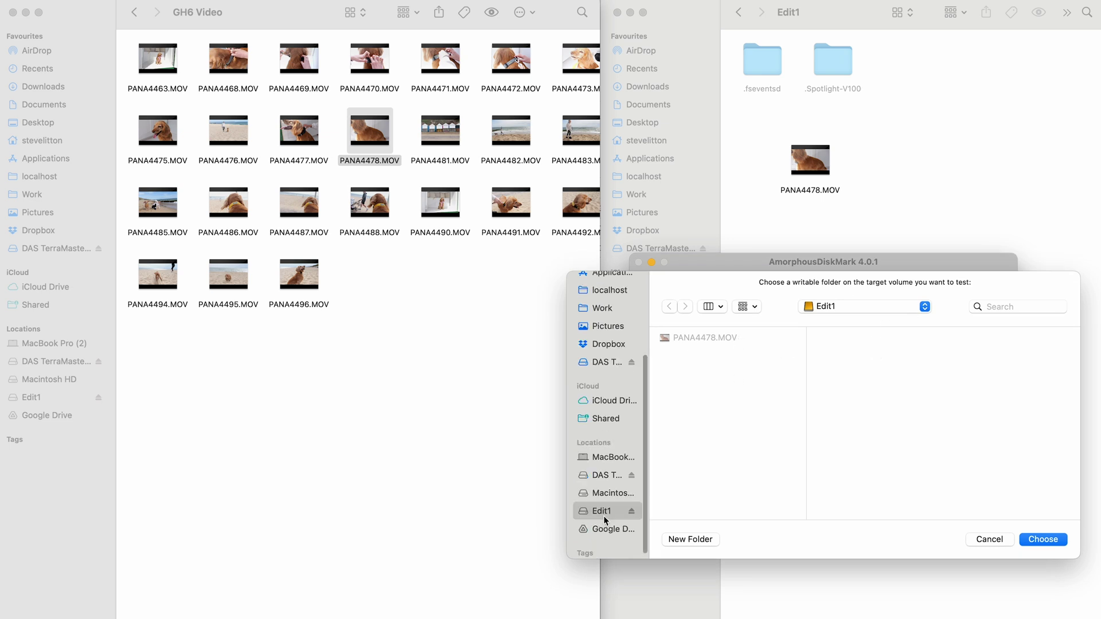
click(1023, 542)
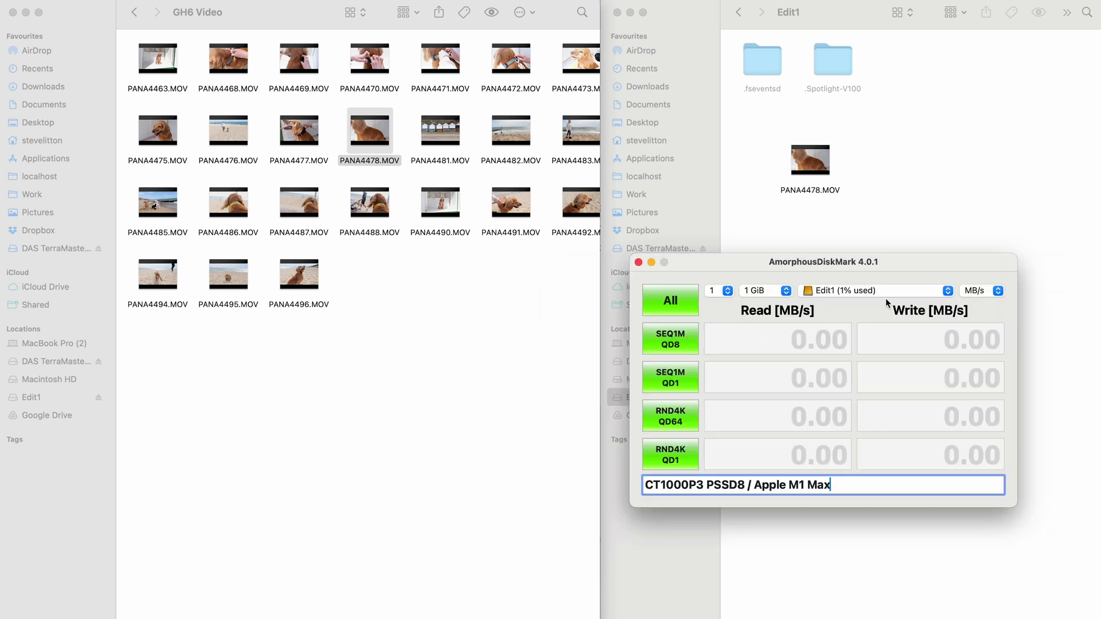
Run all four speed tests on Edit1, getting 990.66 MB/s read and 579.90 MB/s write.
click(672, 301)
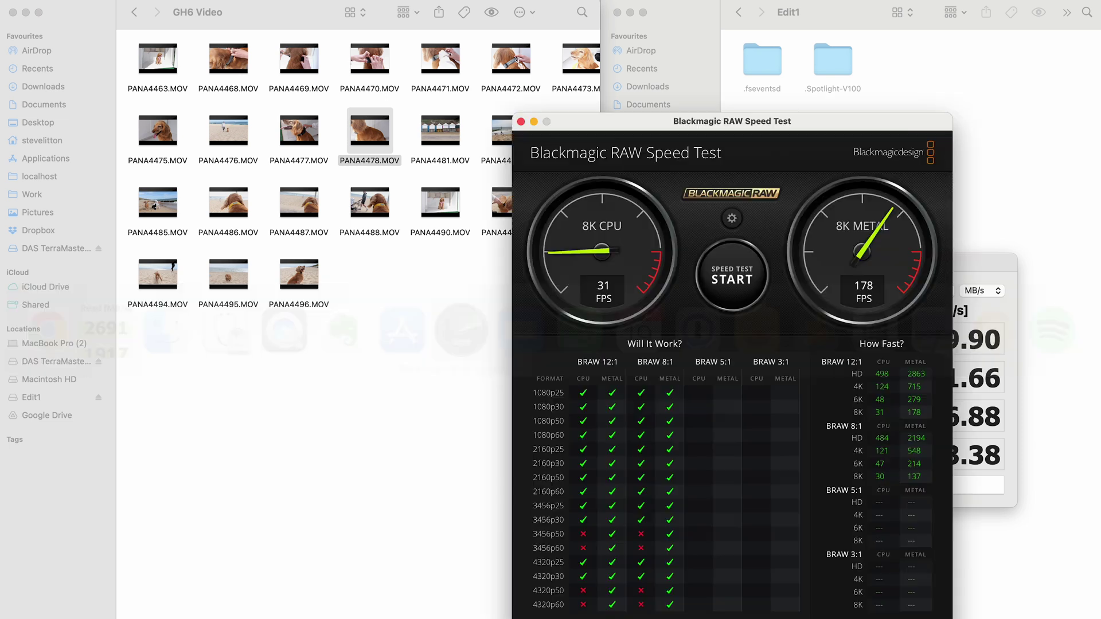
drag(717, 115, 462, 85)
click(462, 183)
key(Escape)
click(252, 88)
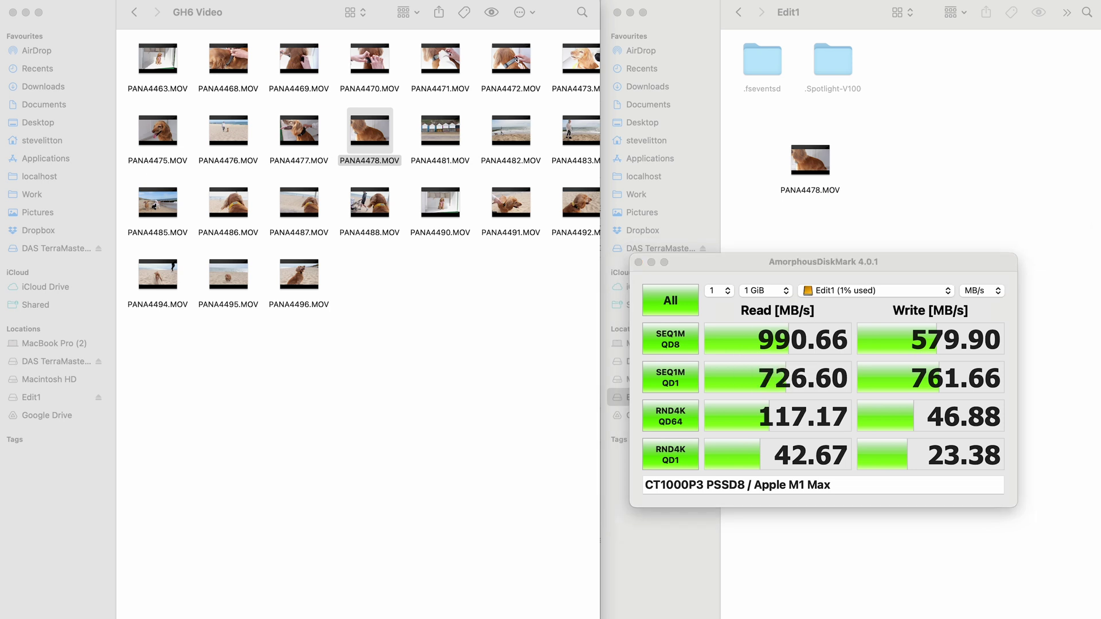
drag(693, 261, 692, 260)
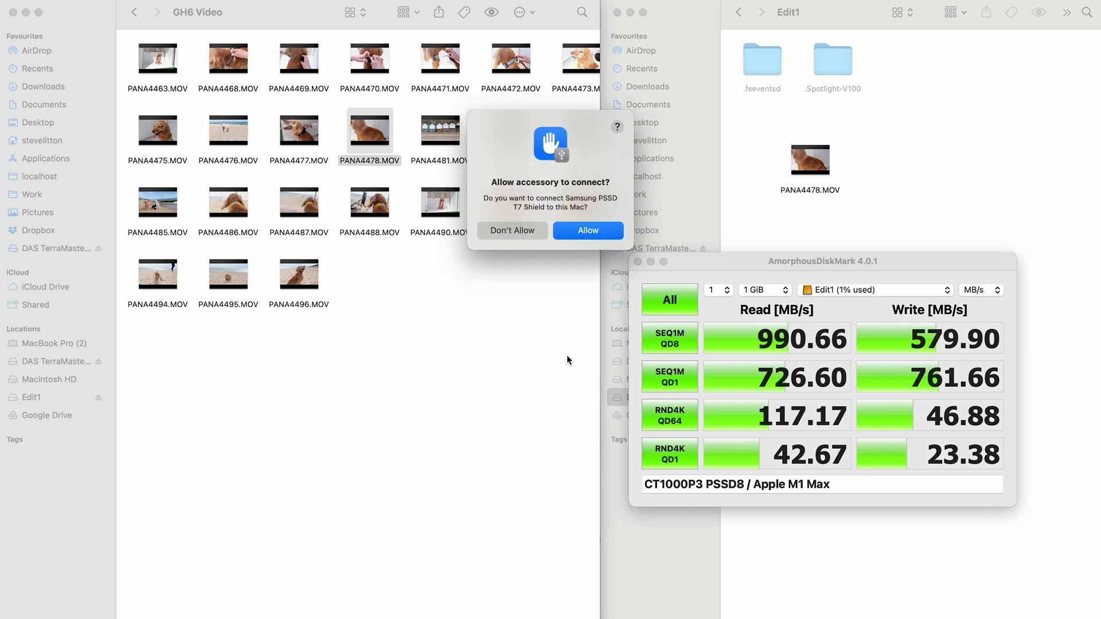
Allow the Samsung T7, select its LUMIX volume, and run all four speed tests on it.
click(589, 229)
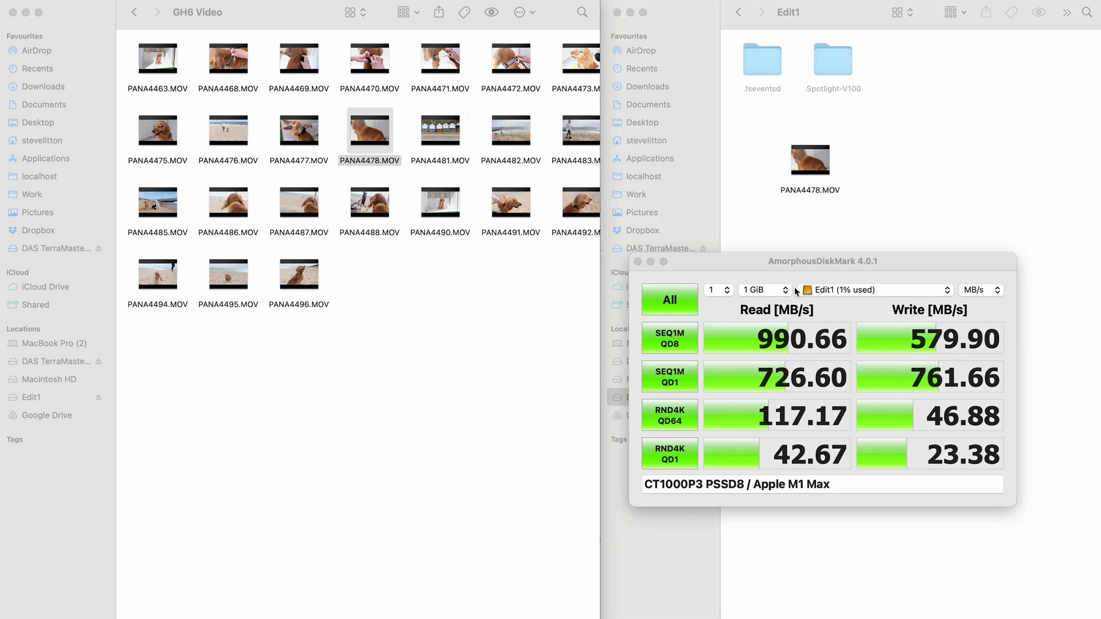
click(855, 288)
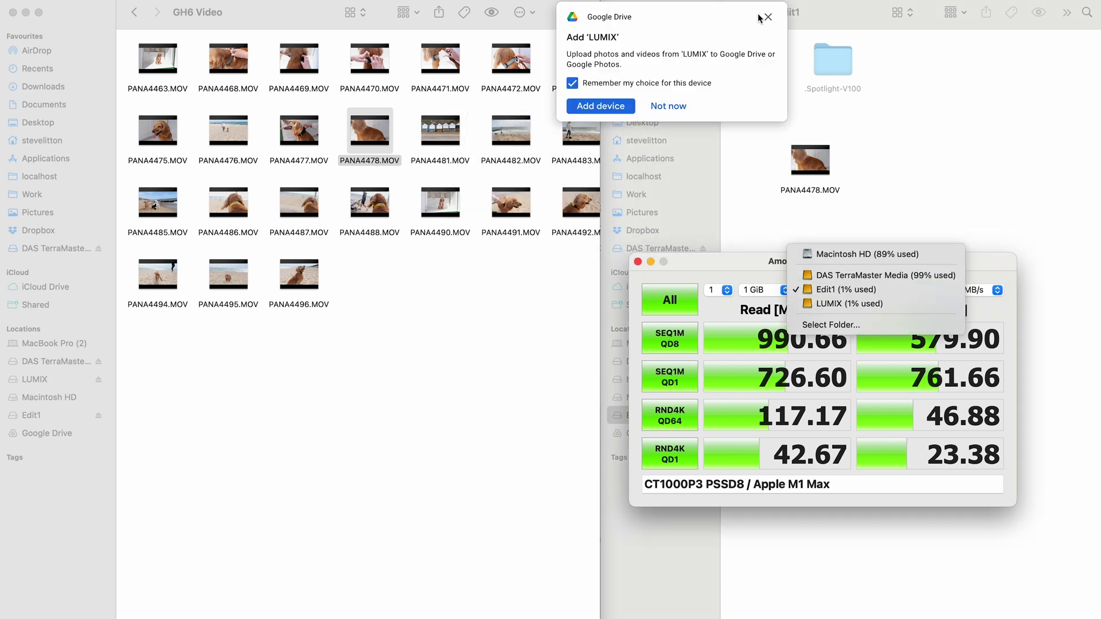
click(767, 17)
click(855, 291)
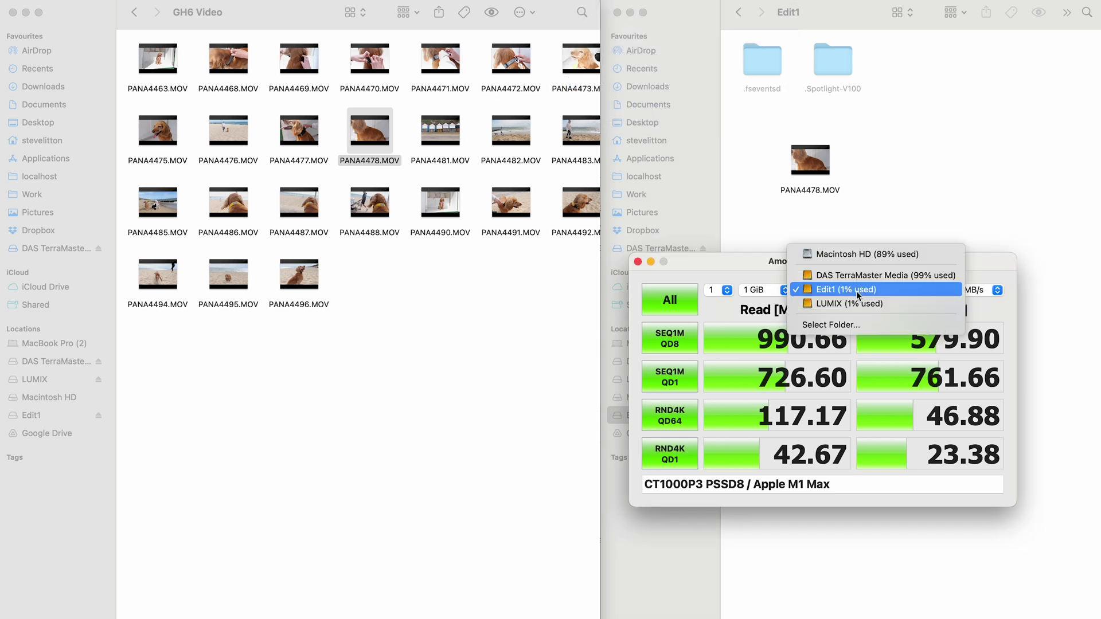
click(851, 305)
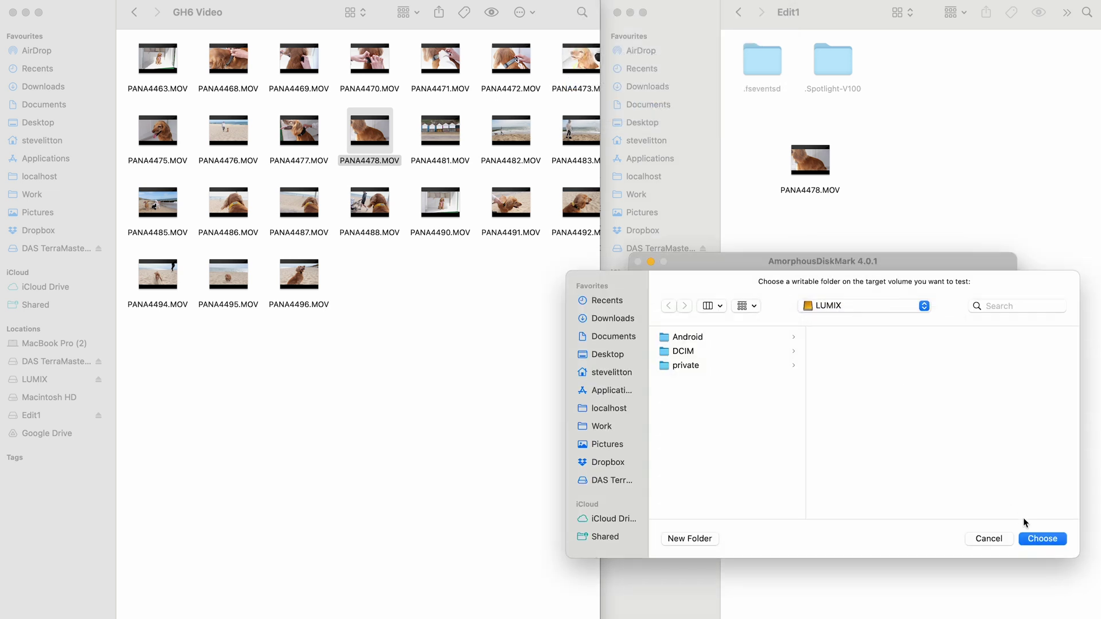
click(1048, 540)
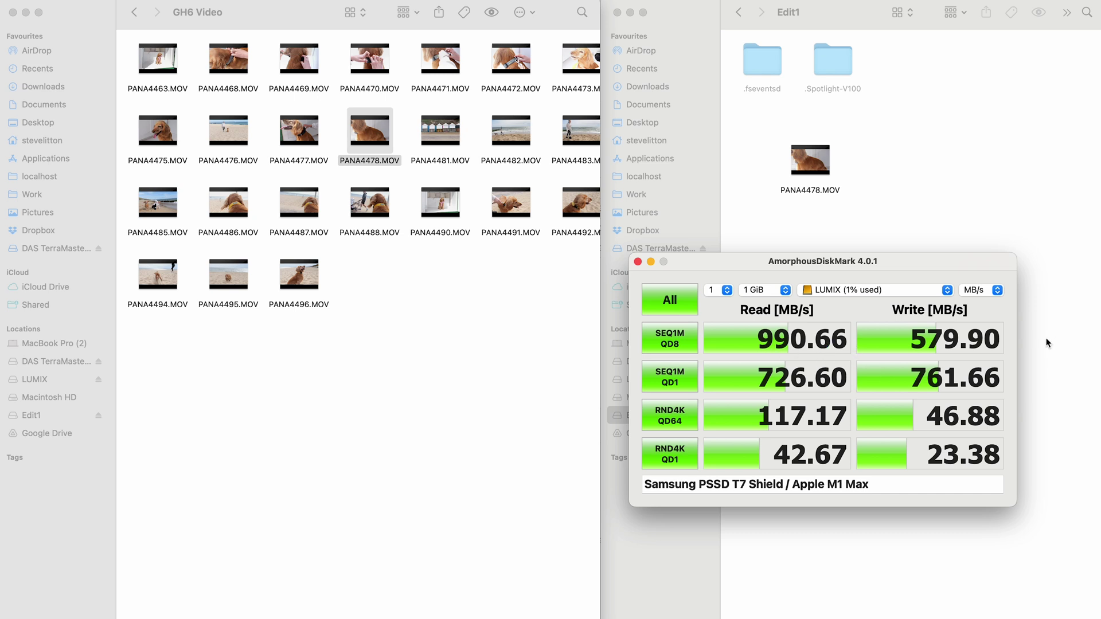
click(675, 297)
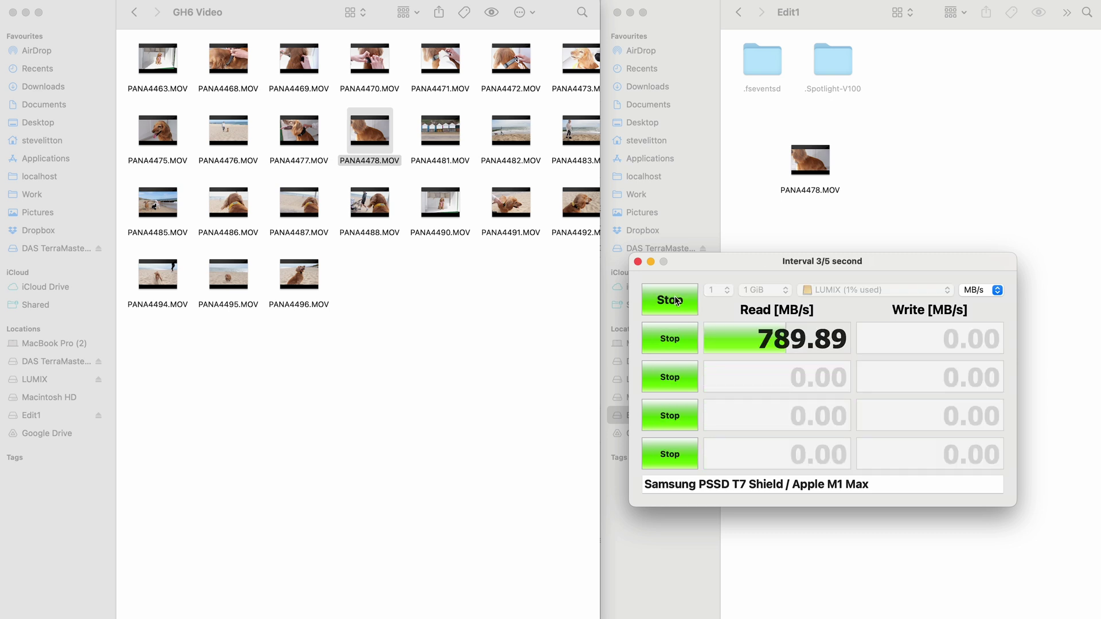